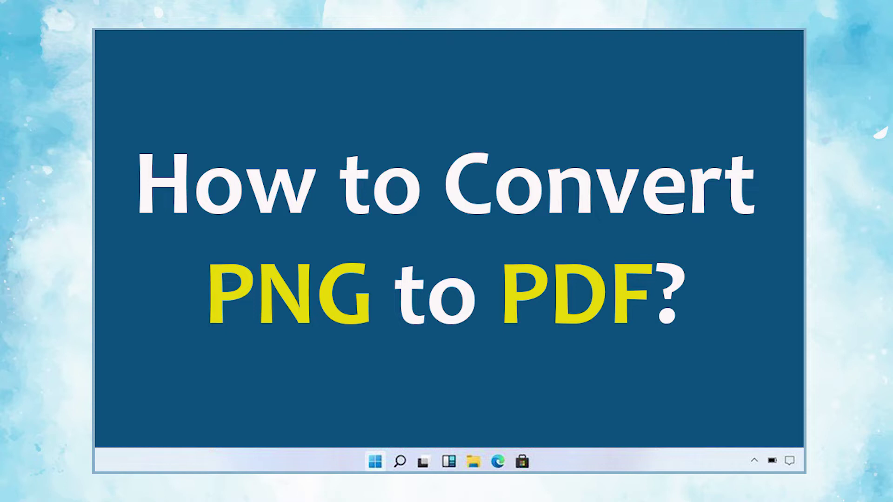
{"action": "type", "text": "SysTools I"}
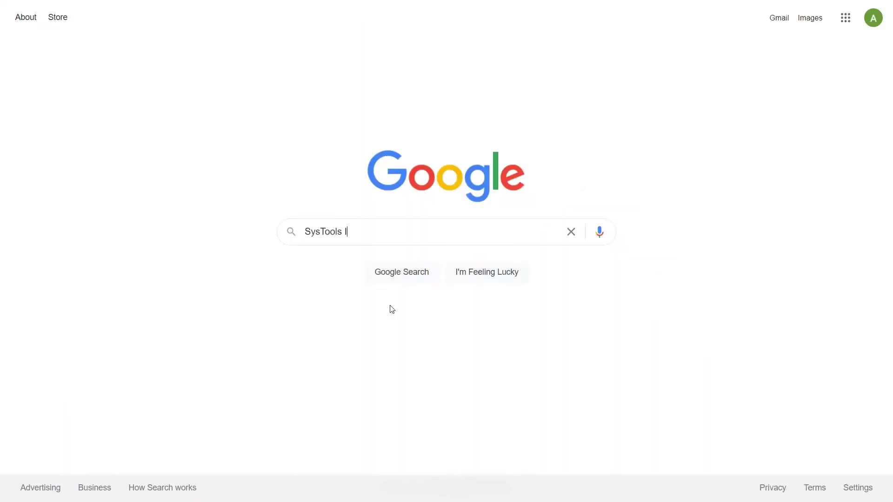
{"action": "type", "text": "mage Converter"}
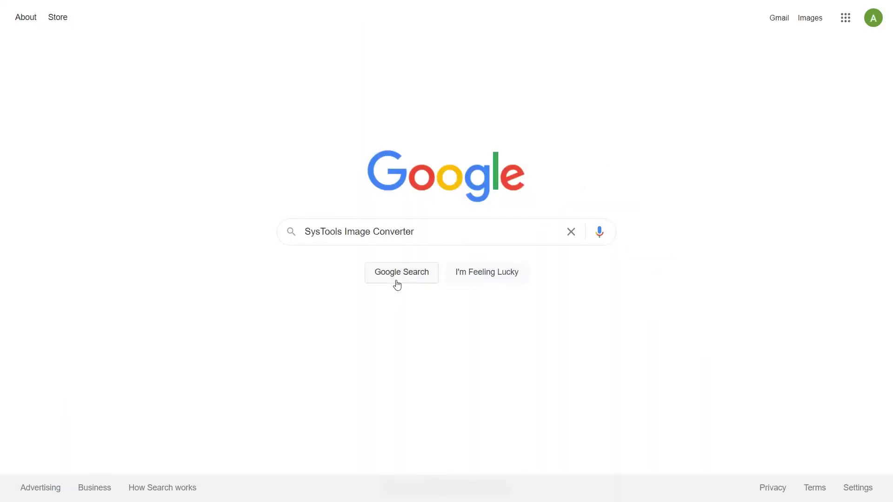
Run the Google search and go to the SysTools Image Converter Tool product page.
{"action": "left_click", "coordinate": [398, 277]}
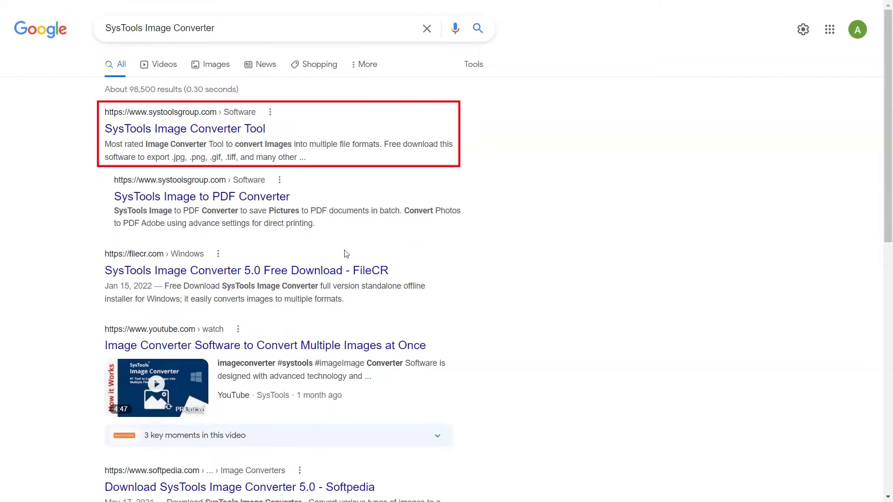
{"action": "left_click", "coordinate": [128, 132]}
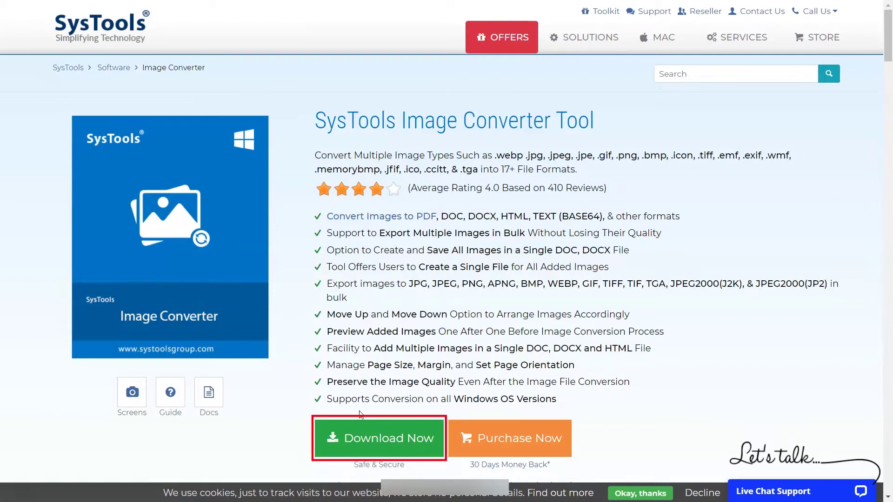
Download the Image Converter installer and launch image-converter.exe.
{"action": "left_click", "coordinate": [381, 447]}
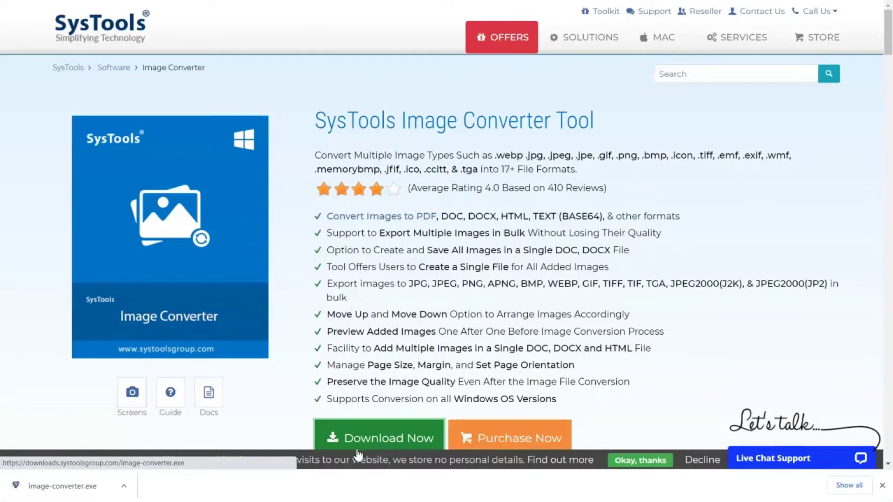
{"action": "left_click", "coordinate": [70, 492]}
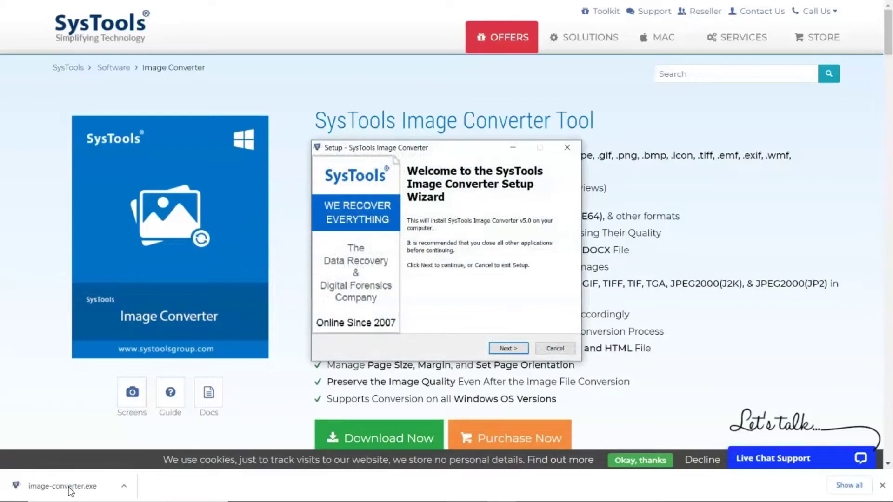
Accept the licence and step through setup to install SysTools Image Converter v5.0.
{"action": "left_click", "coordinate": [509, 347]}
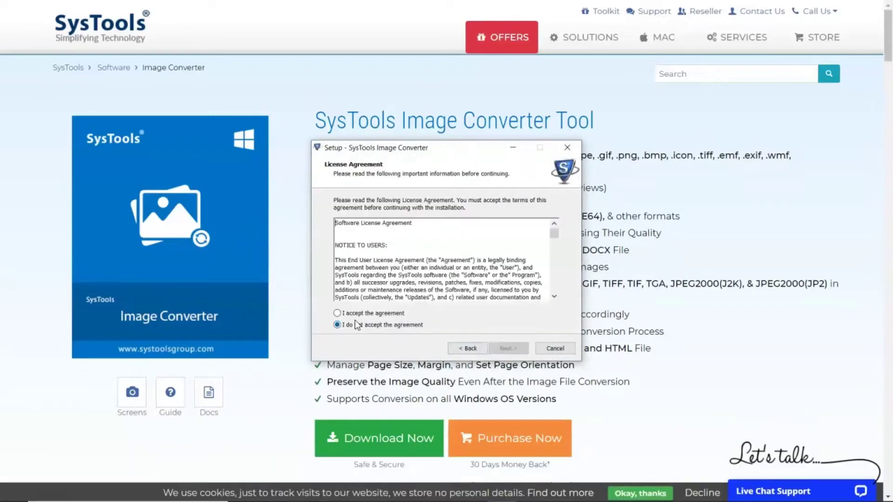
{"action": "left_click", "coordinate": [338, 313]}
{"action": "left_click", "coordinate": [508, 349]}
{"action": "left_click", "coordinate": [508, 350]}
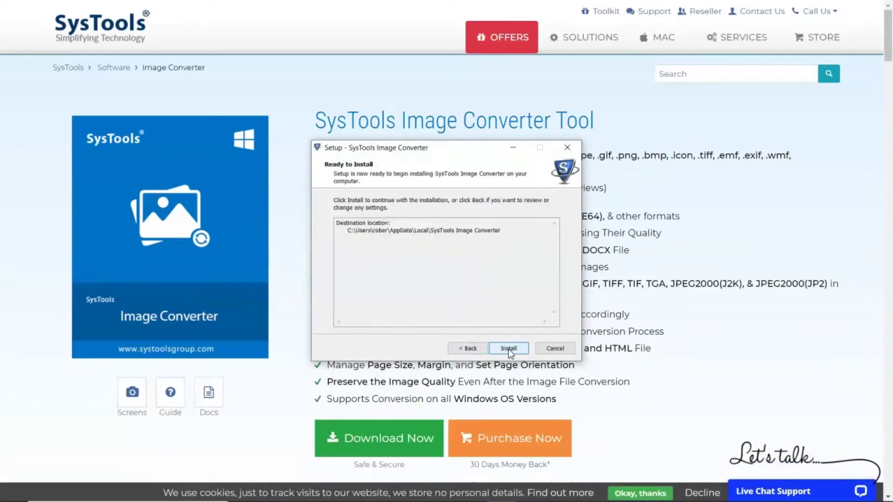
{"action": "left_click", "coordinate": [510, 346]}
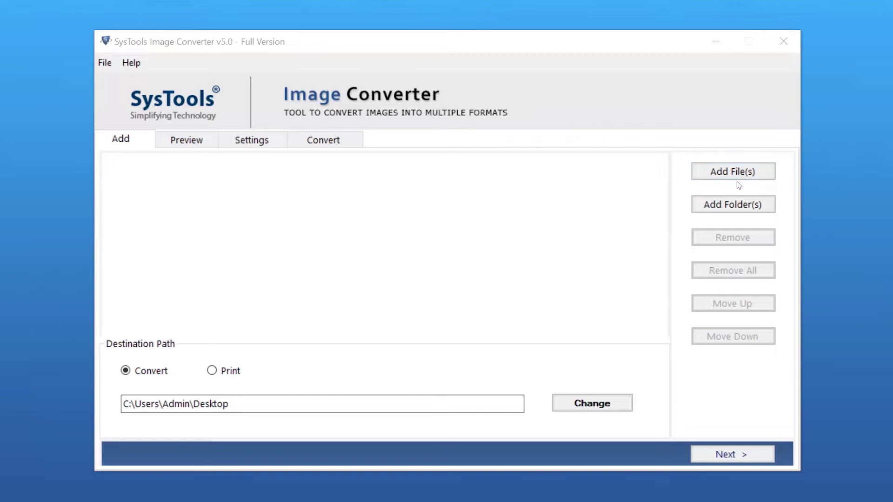
Add the Images folder as the source, listing its PNG files for conversion.
{"action": "left_click", "coordinate": [726, 211]}
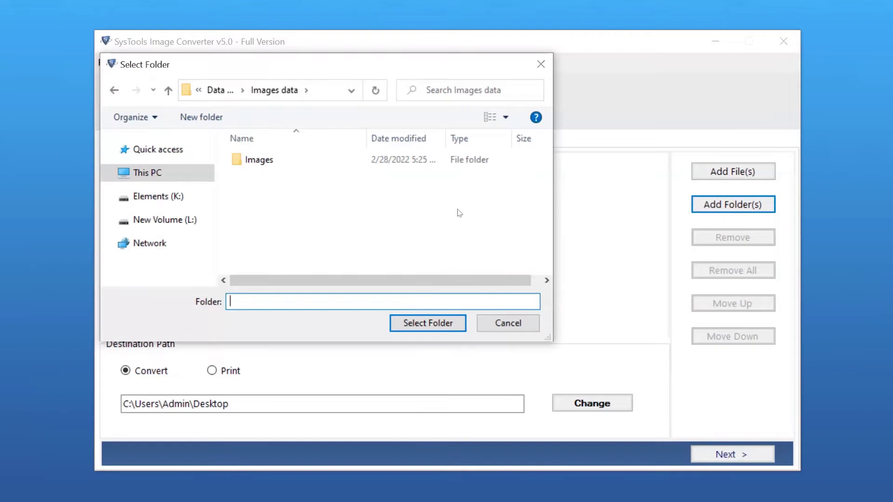
{"action": "left_click", "coordinate": [240, 163]}
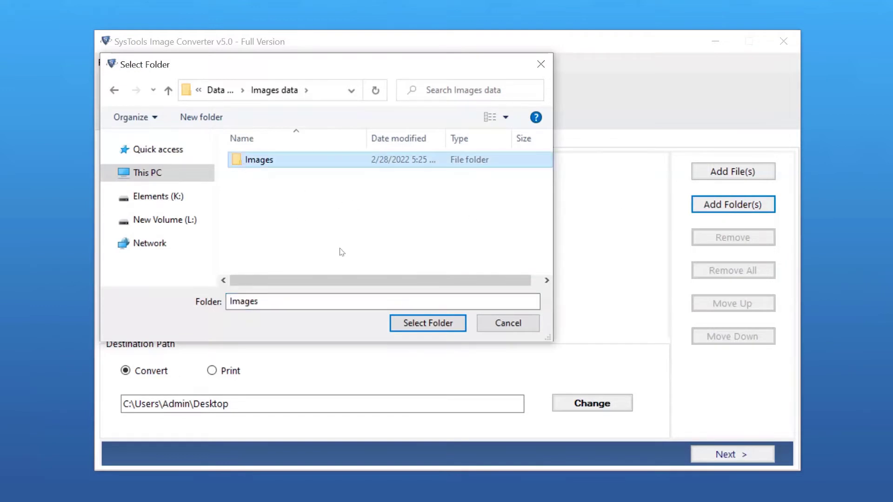
{"action": "left_click", "coordinate": [429, 328]}
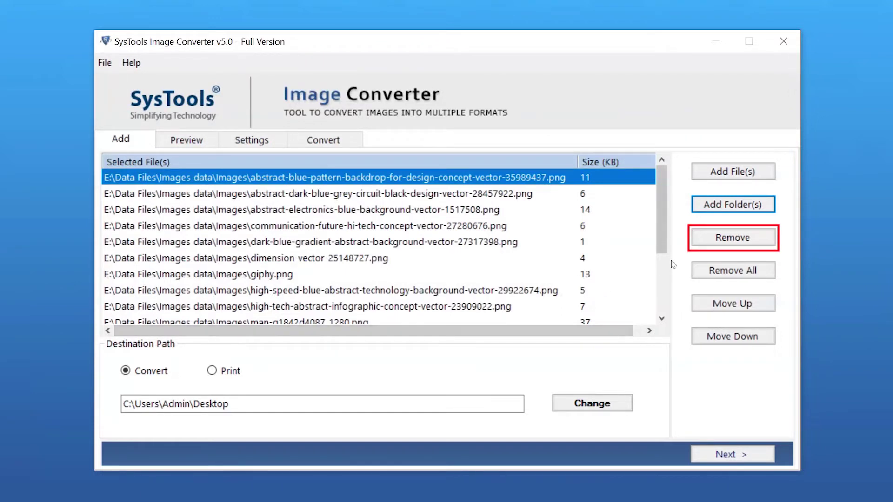
Remove the first two images and move the abstract-electronics image down to third.
{"action": "left_click", "coordinate": [718, 241]}
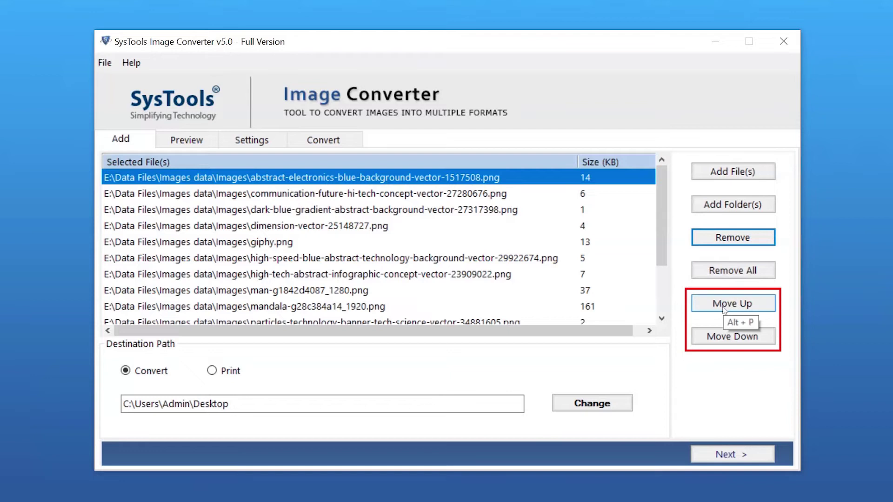
{"action": "left_click", "coordinate": [724, 340]}
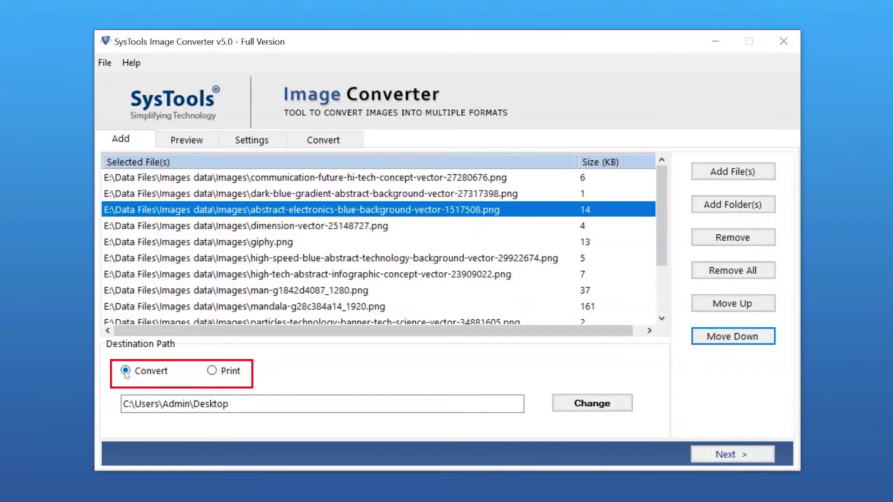
Switch the output mode to Print and back to Convert.
{"action": "left_click", "coordinate": [211, 370]}
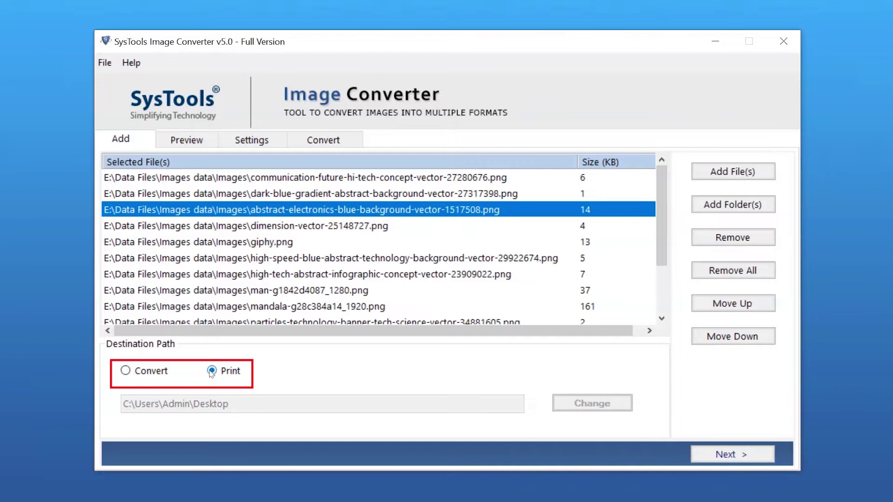
{"action": "left_click", "coordinate": [125, 371]}
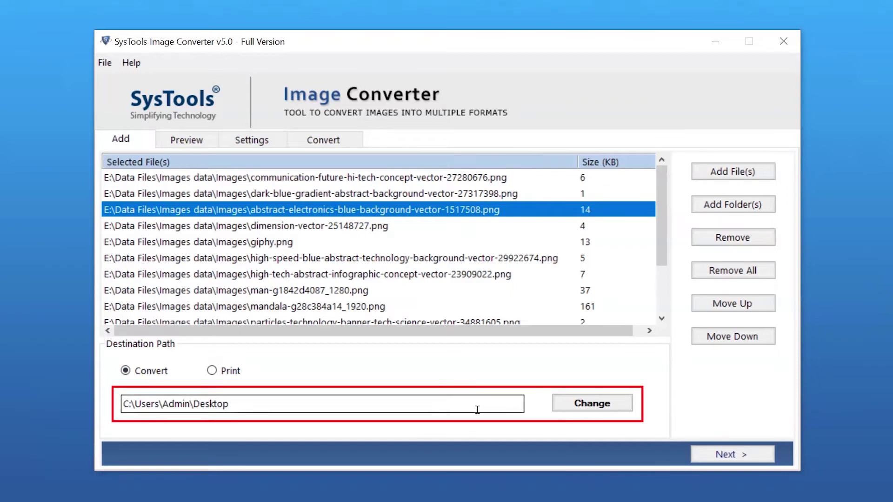
Set the destination to Desktop > Converted Data Files and continue to the preview.
{"action": "left_click", "coordinate": [593, 405]}
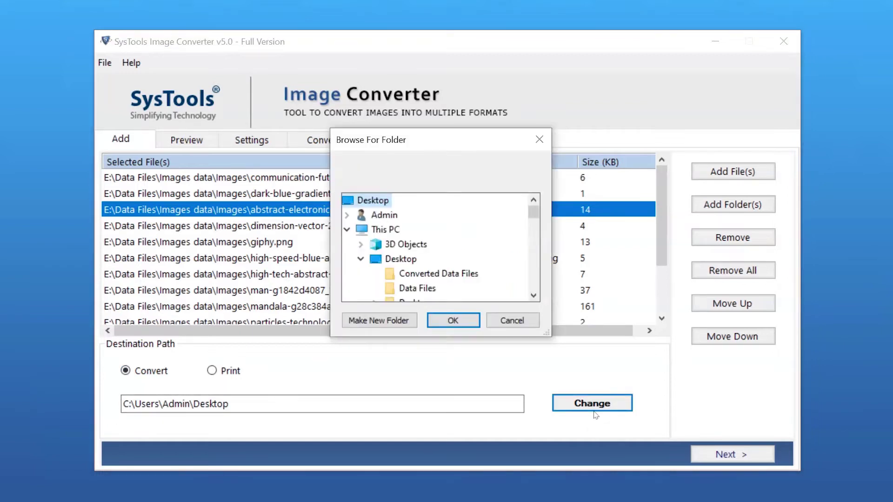
{"action": "left_click", "coordinate": [413, 279]}
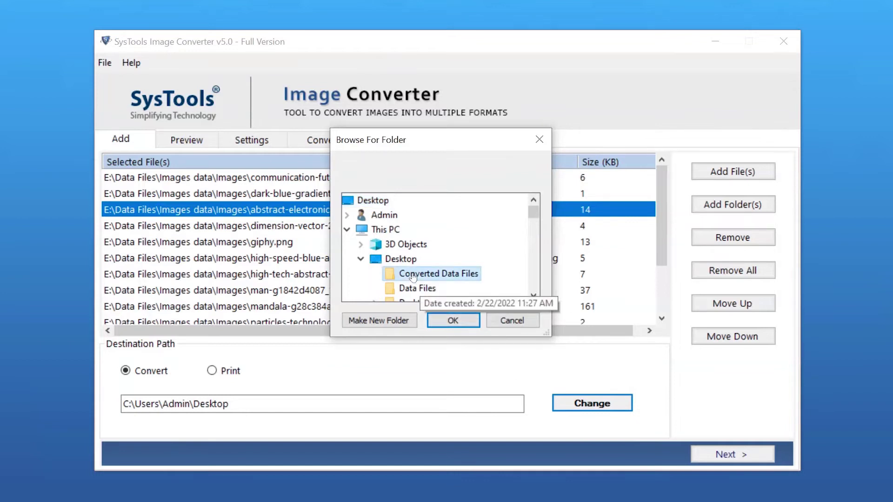
{"action": "left_click", "coordinate": [452, 321]}
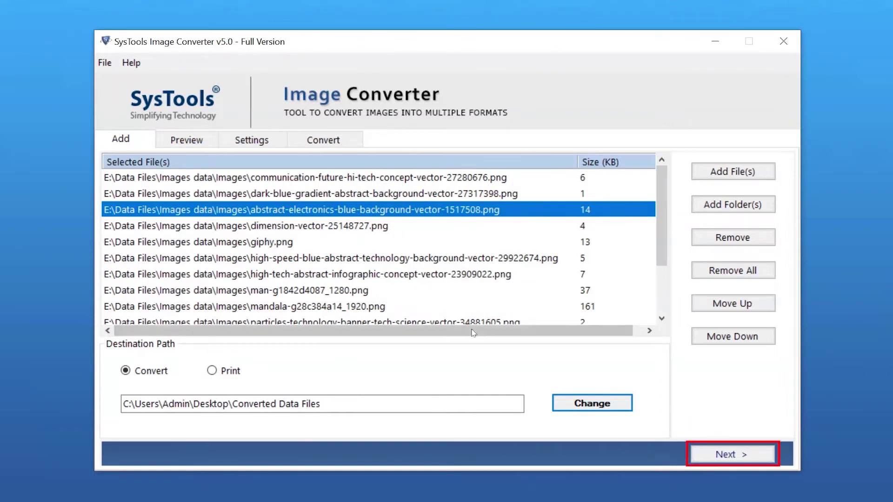
{"action": "left_click", "coordinate": [702, 463]}
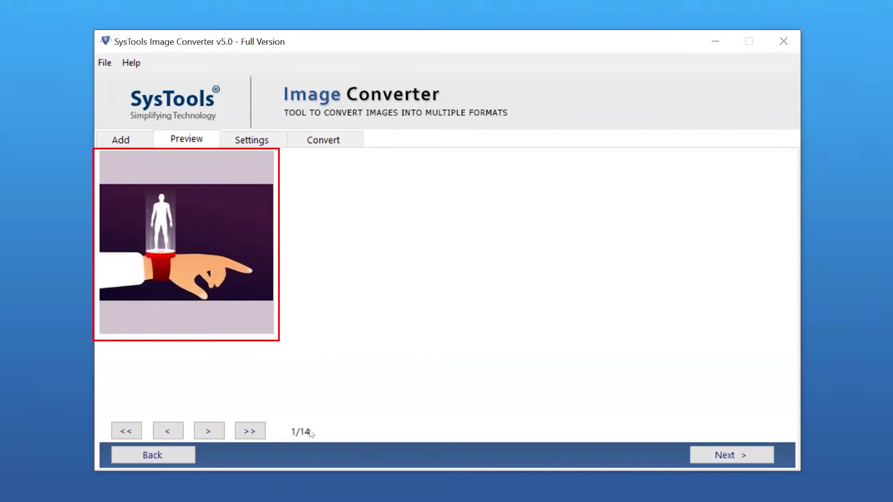
Step through the preview to image 14 of 14 and continue to the conversion settings.
{"action": "left_click", "coordinate": [209, 433]}
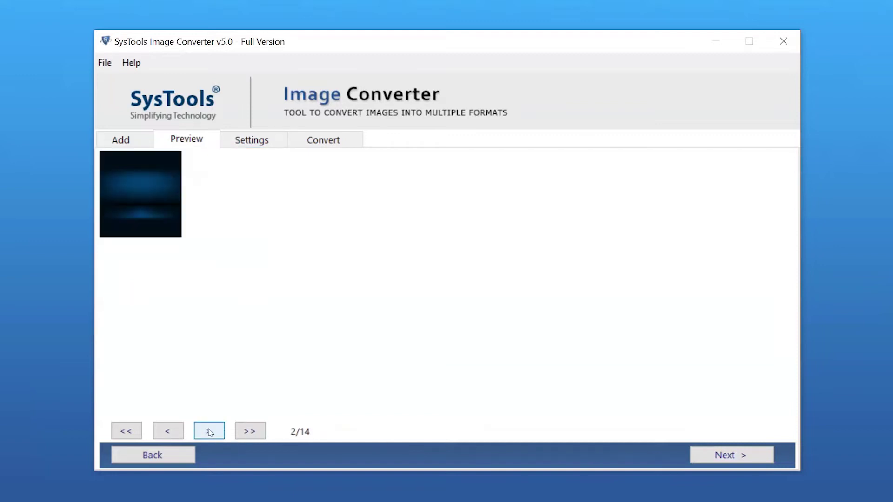
{"action": "left_click", "coordinate": [209, 433]}
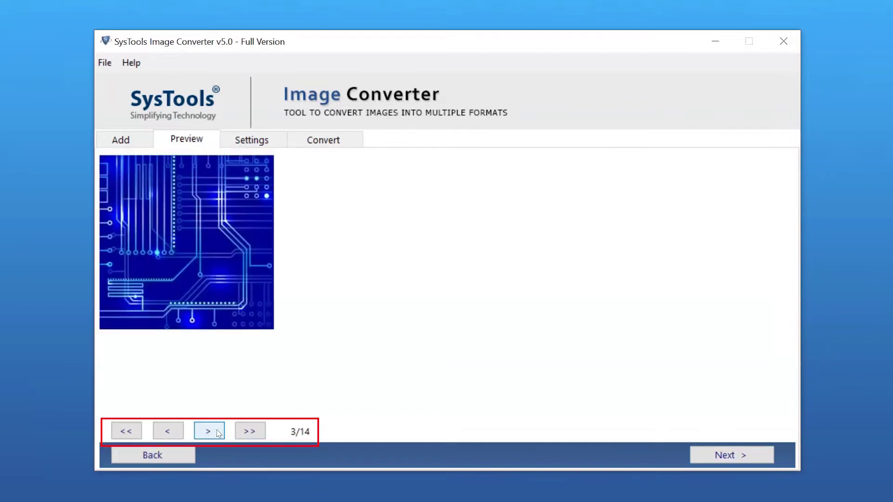
{"action": "left_click", "coordinate": [249, 432]}
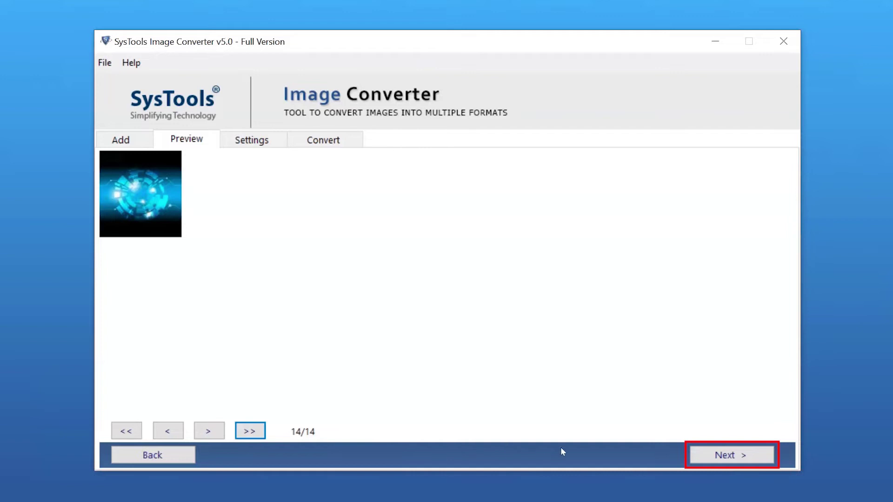
{"action": "left_click", "coordinate": [729, 455]}
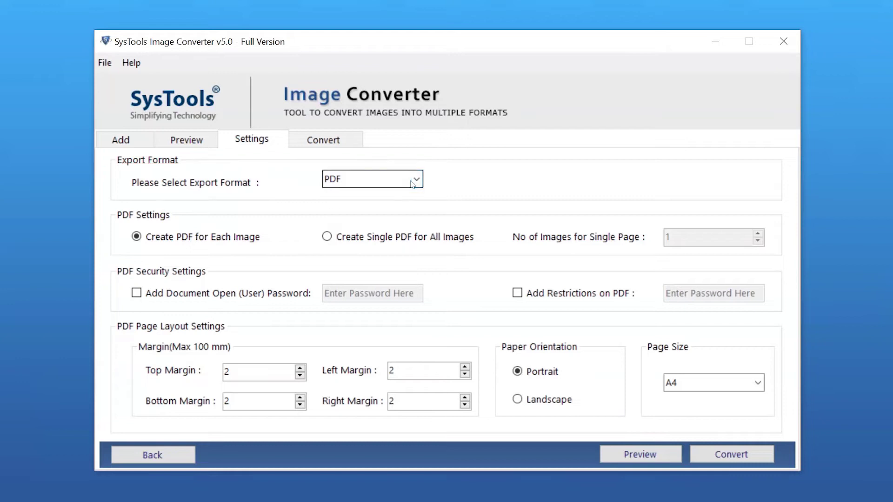
Keep PDF as the export format and choose Create Single PDF for All Images.
{"action": "left_click", "coordinate": [415, 179]}
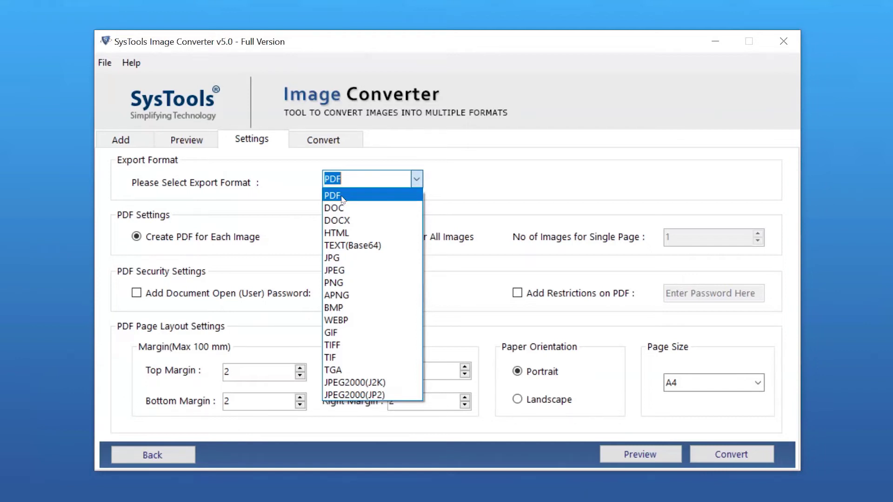
{"action": "left_click", "coordinate": [342, 197]}
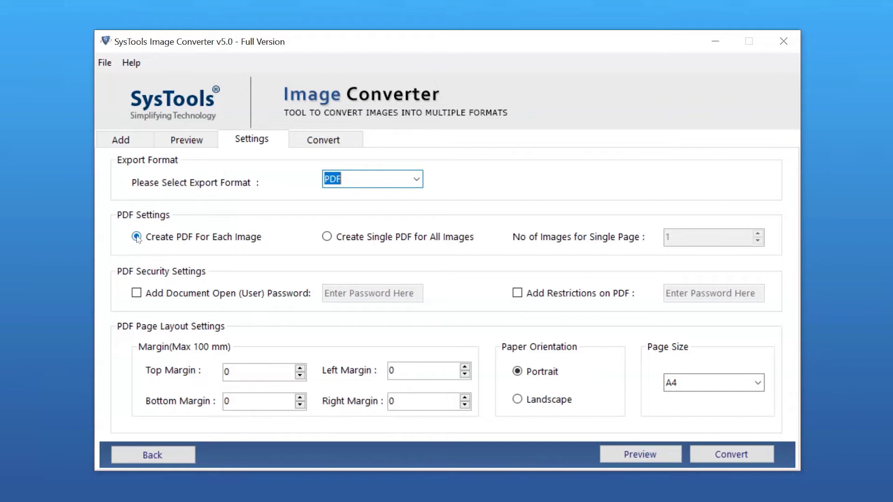
{"action": "left_click", "coordinate": [329, 237]}
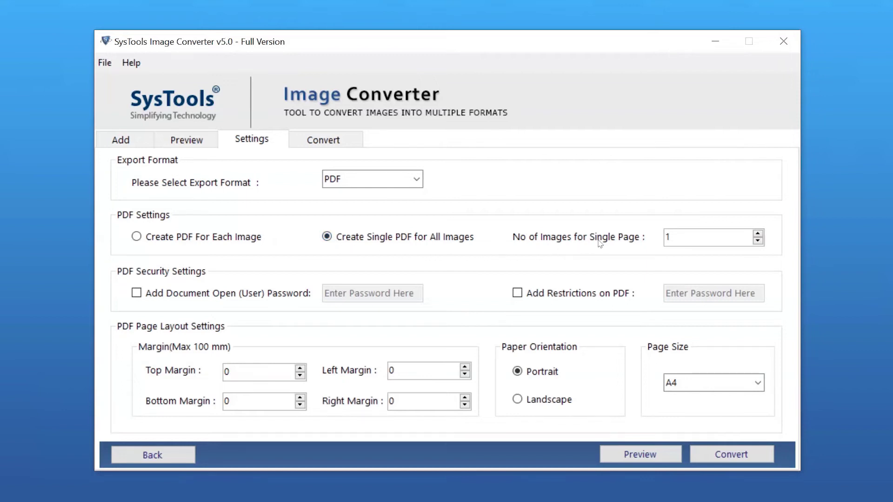
Spin No of Images for Single Page up to 2 and back to 1.
{"action": "left_click", "coordinate": [757, 241]}
{"action": "left_click", "coordinate": [757, 234]}
{"action": "left_click", "coordinate": [757, 240]}
{"action": "left_click", "coordinate": [757, 241]}
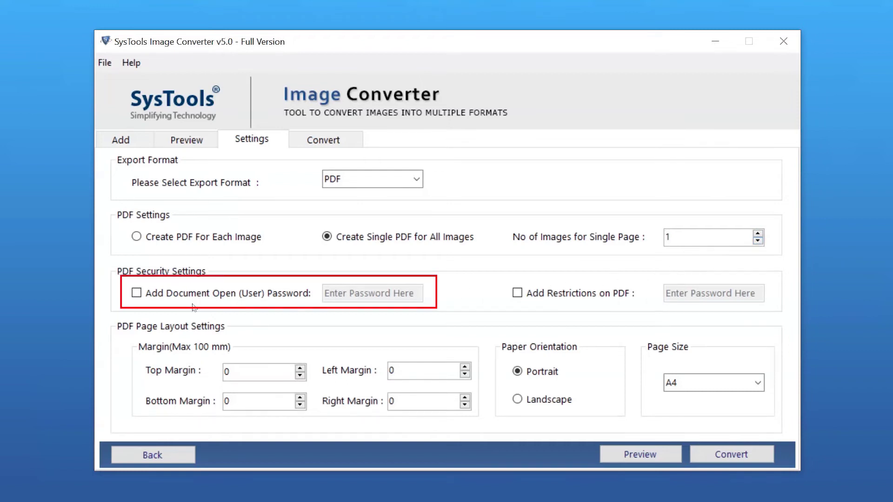
Enable a document-open password for the PDF, trying then removing the restrictions password.
{"action": "left_click", "coordinate": [137, 293]}
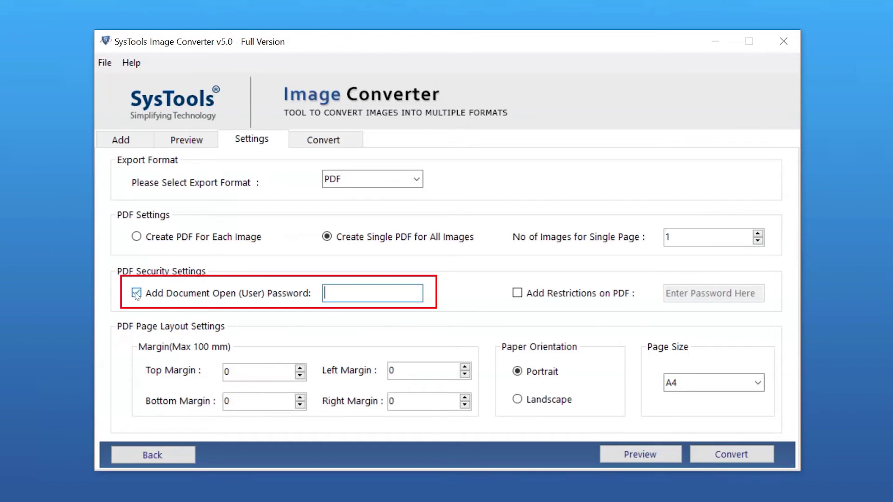
{"action": "type", "text": "******"}
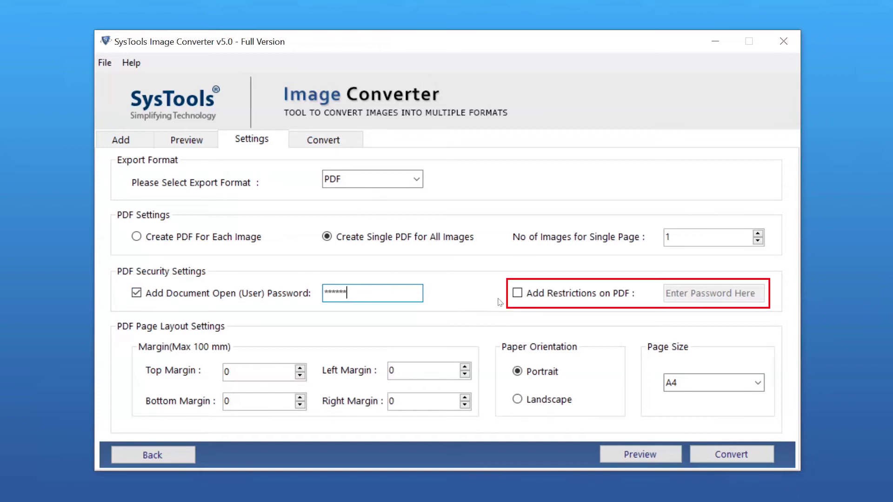
{"action": "left_click", "coordinate": [517, 293]}
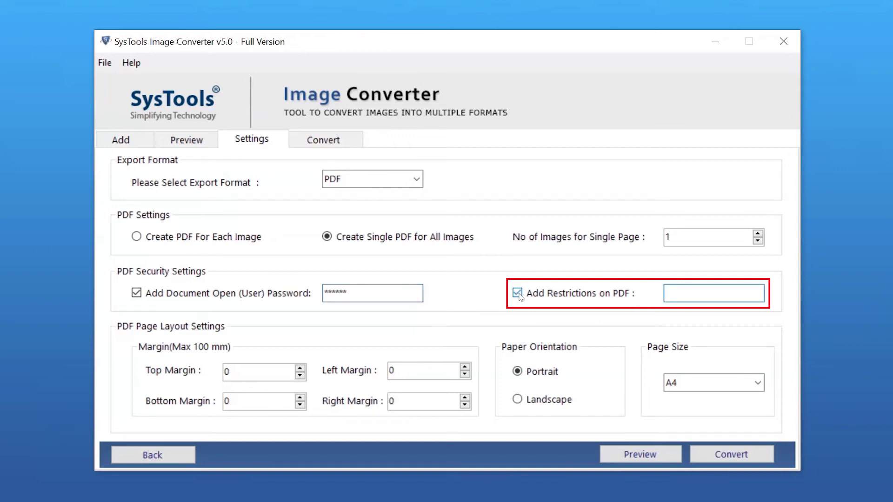
{"action": "type", "text": "******"}
{"action": "left_click", "coordinate": [517, 293]}
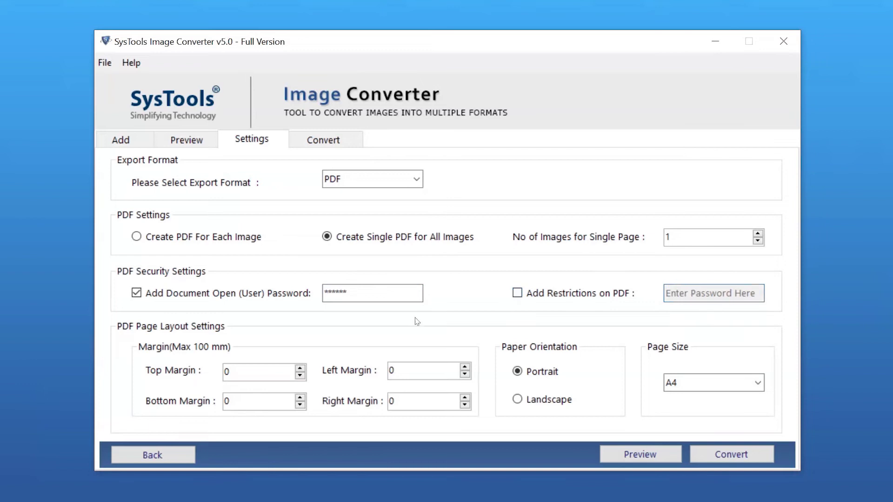
{"action": "double_click", "coordinate": [137, 294]}
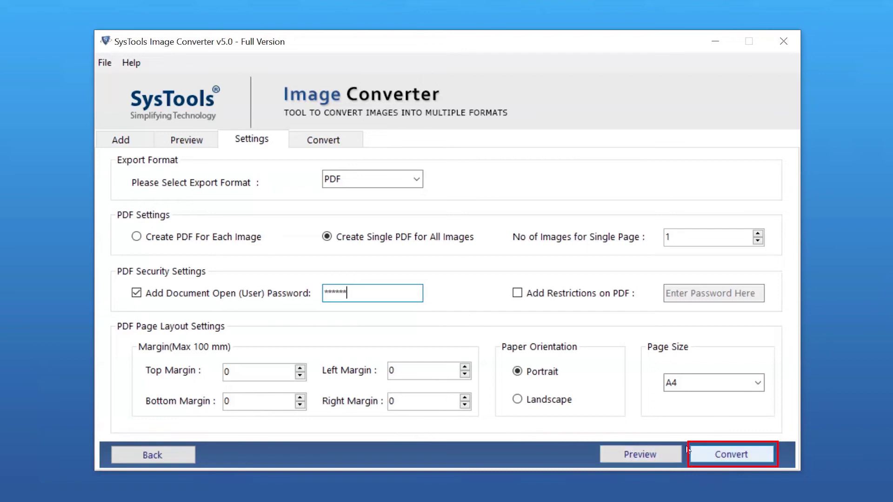
Convert the 14 images into the PDF and open the destination folder with SinglePDFFile.pdf.
{"action": "left_click", "coordinate": [737, 455]}
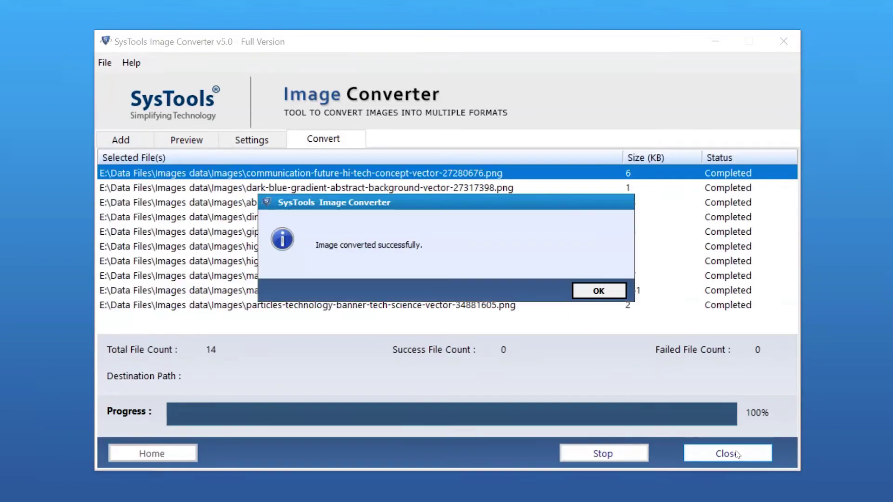
{"action": "left_click", "coordinate": [589, 293]}
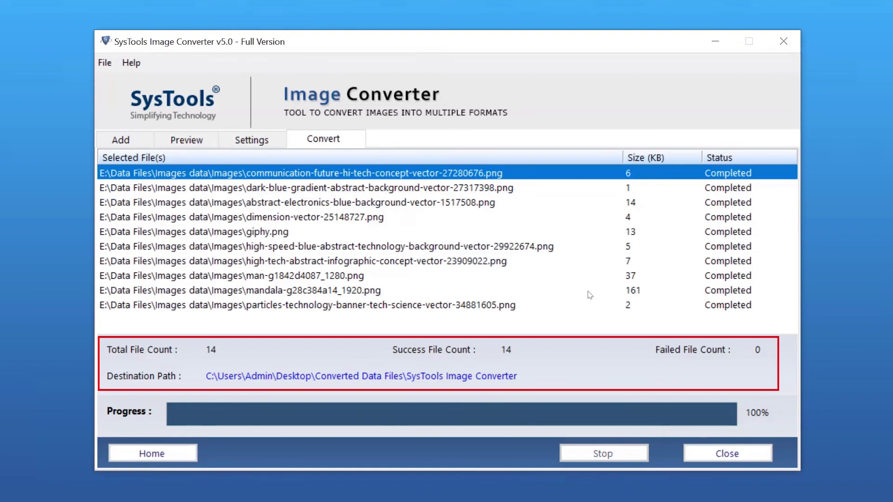
{"action": "left_click", "coordinate": [588, 293]}
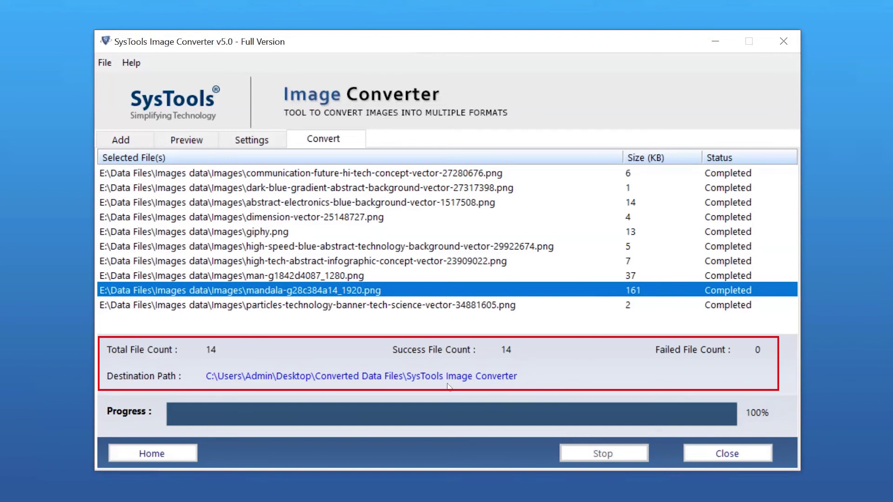
{"action": "left_click", "coordinate": [371, 377]}
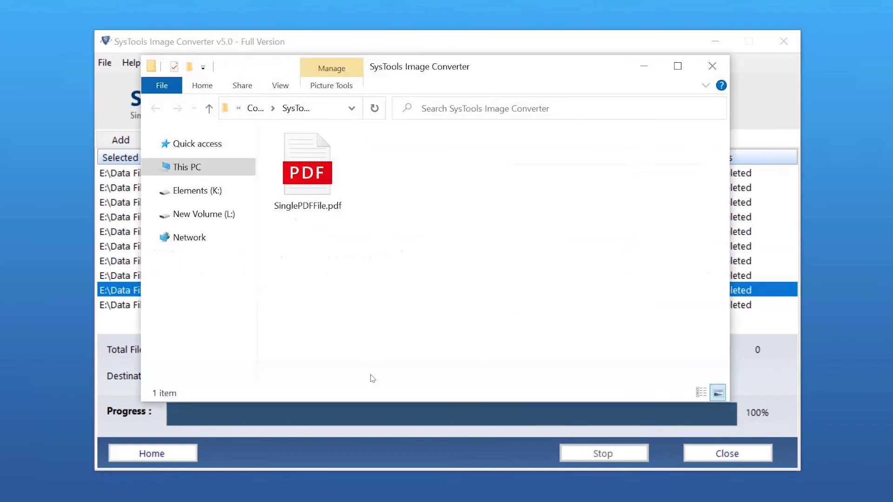
Open SinglePDFFile.pdf from File Explorer to test its open password.
{"action": "left_click", "coordinate": [314, 183]}
{"action": "double_click", "coordinate": [320, 184]}
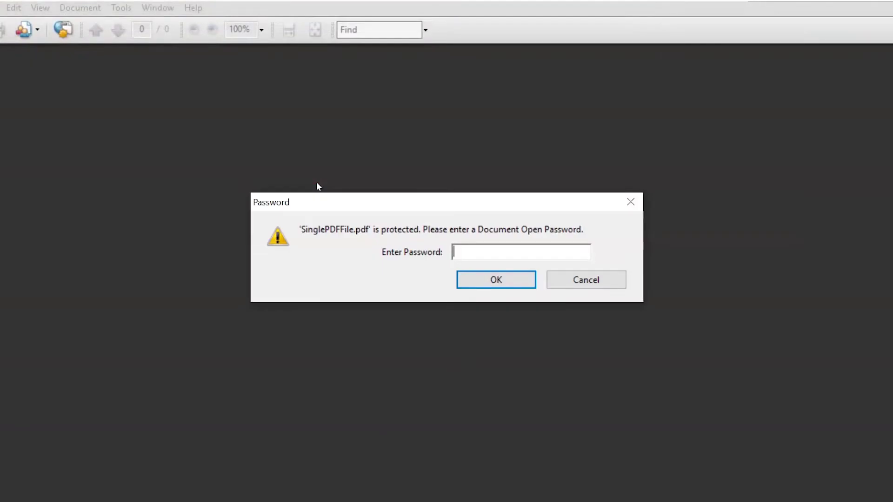
{"action": "type", "text": "******"}
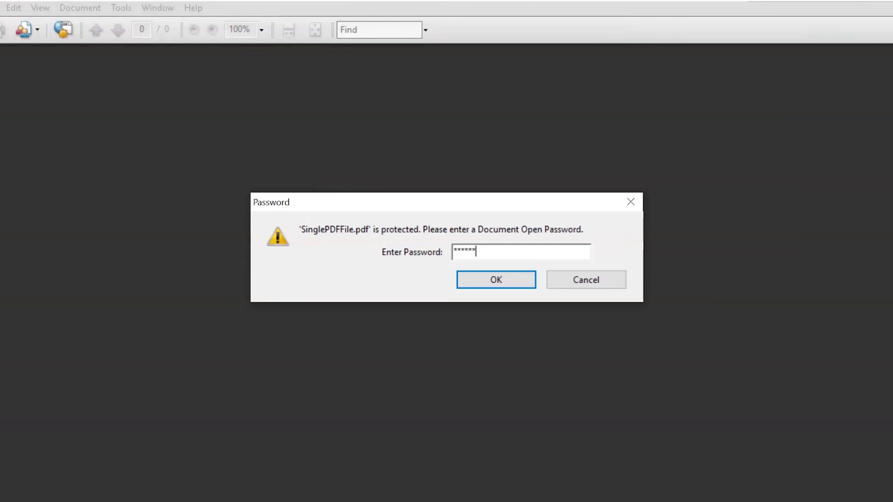